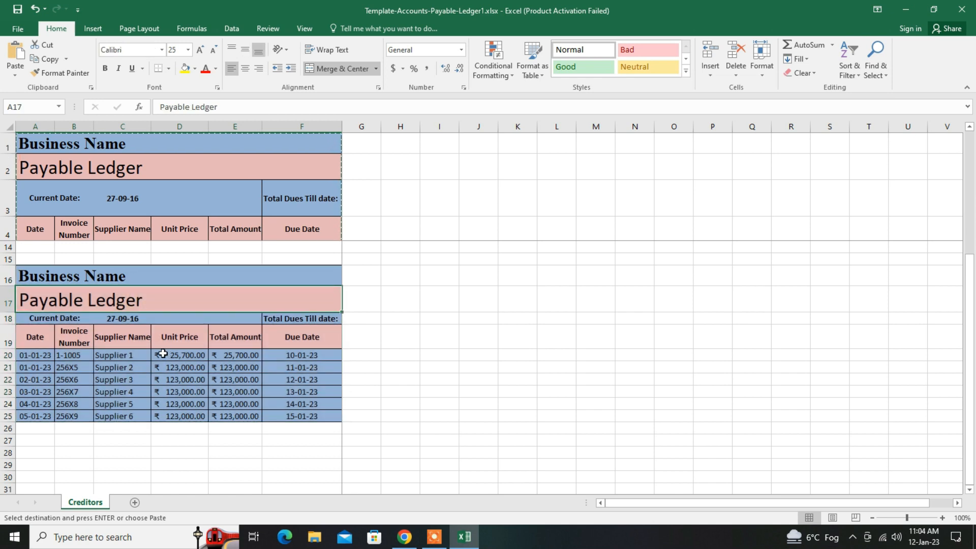
- Copy the payable ledger block A16:F25 and paste only its values starting at cell A29
{"action": "left_click", "coordinate": [268, 369]}
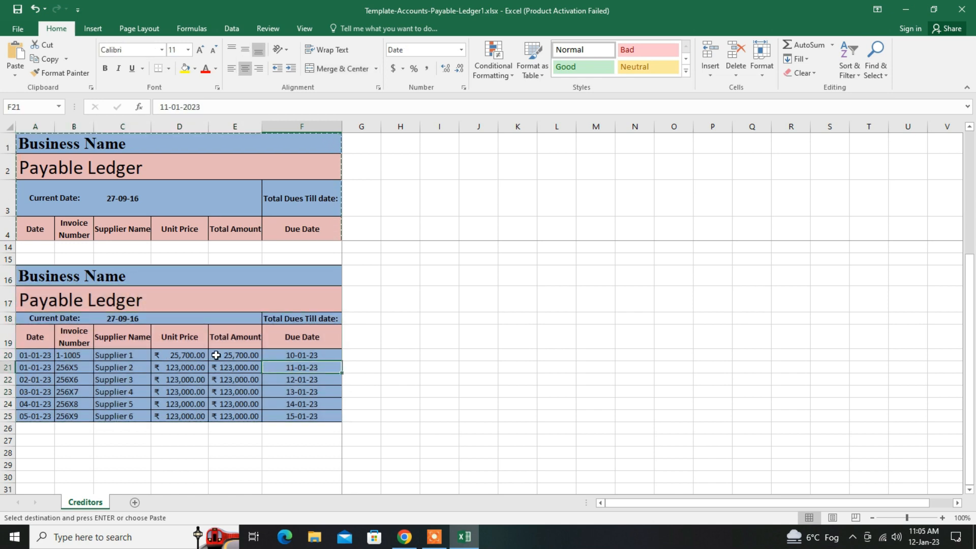
{"action": "left_click_drag", "start_coordinate": [131, 276], "coordinate": [157, 417]}
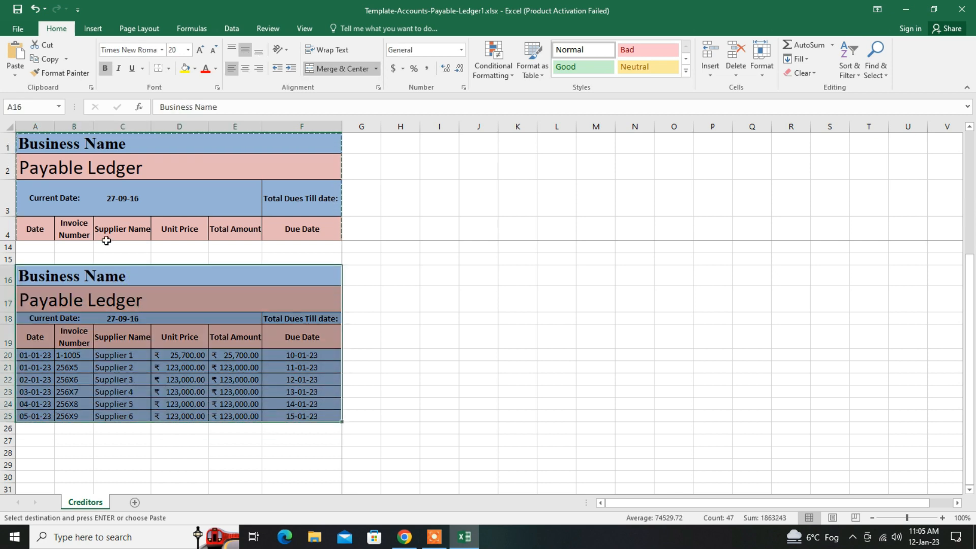
{"action": "left_click", "coordinate": [54, 60]}
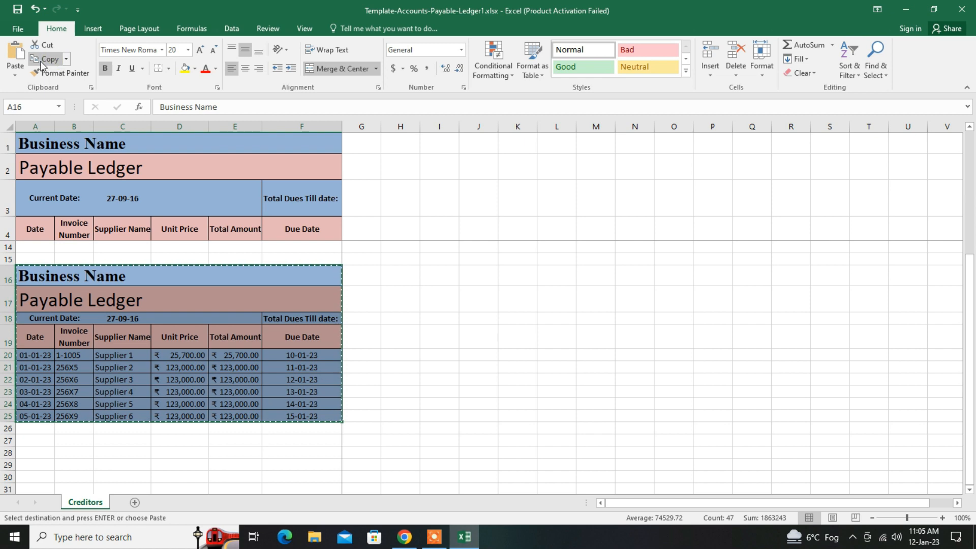
{"action": "left_click", "coordinate": [15, 75]}
{"action": "left_click", "coordinate": [31, 460]}
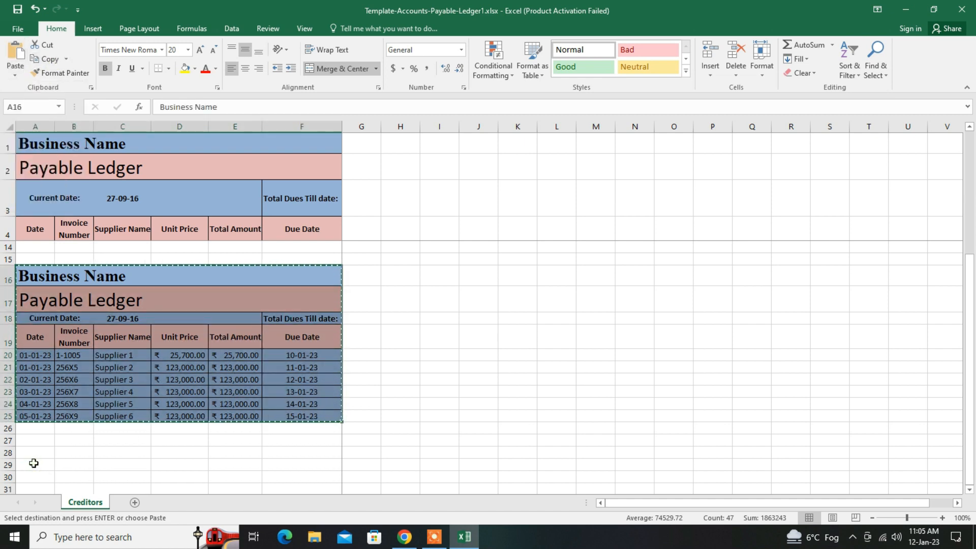
{"action": "left_click", "coordinate": [31, 460]}
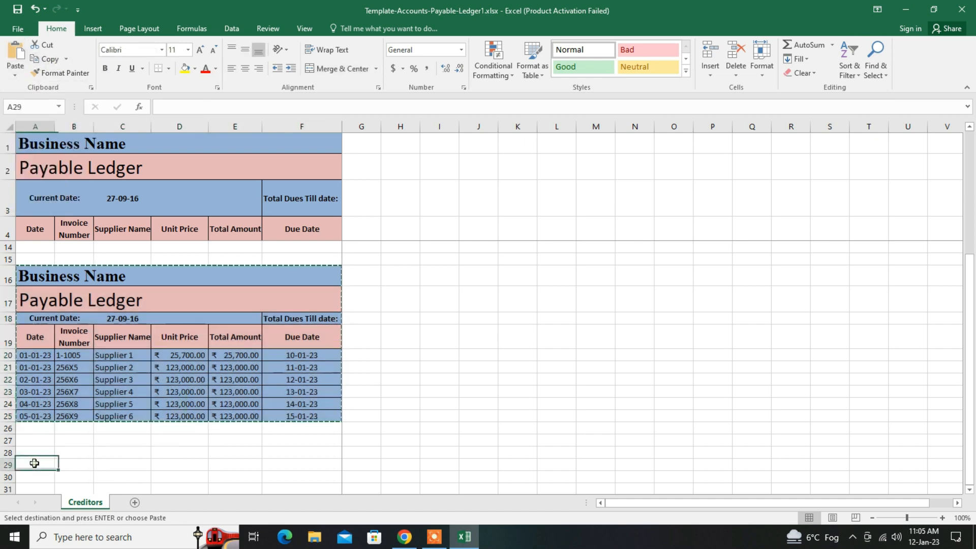
{"action": "left_click", "coordinate": [16, 75]}
{"action": "left_click", "coordinate": [13, 154]}
{"action": "scroll", "coordinate": [87, 168], "scroll_direction": "down", "scroll_amount": 3}
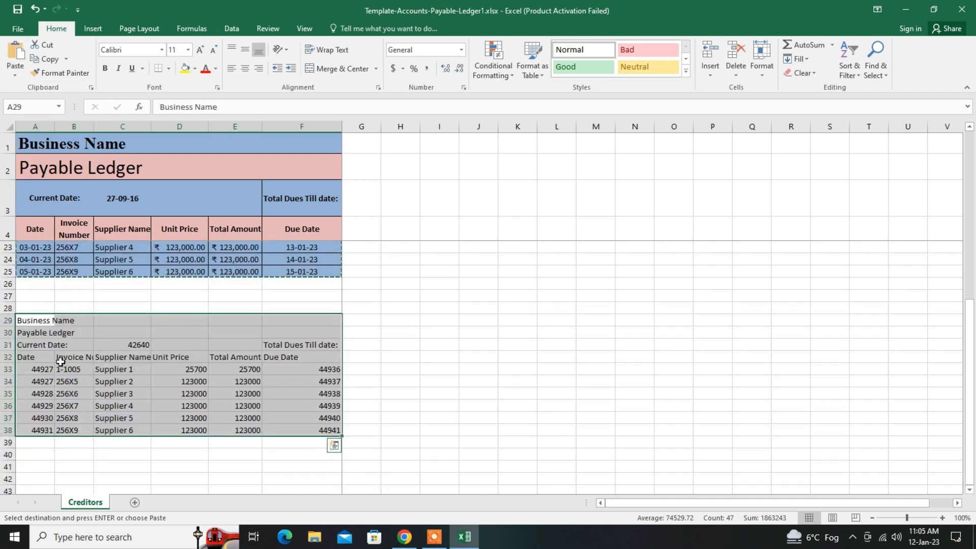
{"action": "left_click_drag", "start_coordinate": [24, 320], "coordinate": [320, 432]}
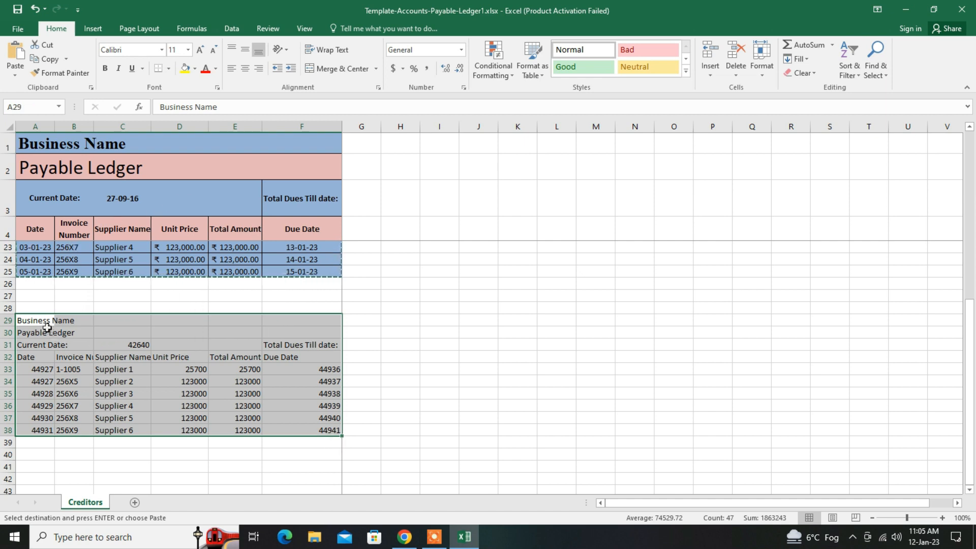
{"action": "left_click", "coordinate": [165, 371]}
{"action": "left_click_drag", "start_coordinate": [48, 322], "coordinate": [305, 430]}
{"action": "left_click", "coordinate": [230, 390]}
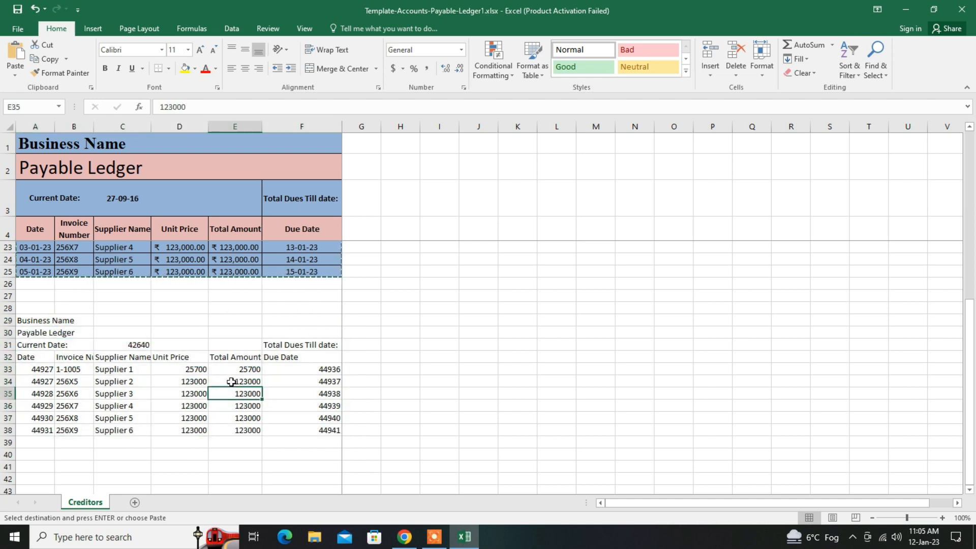
{"action": "left_click_drag", "start_coordinate": [17, 325], "coordinate": [302, 430]}
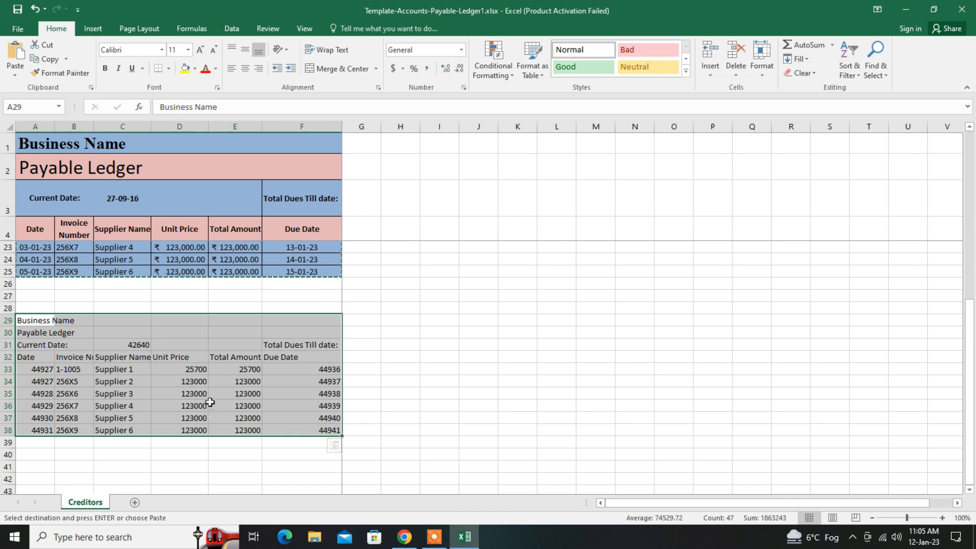
- Paste only the formatting of the copied ledger block A16:F25 starting at cell J17
{"action": "scroll", "coordinate": [193, 404], "scroll_direction": "up", "scroll_amount": 4}
{"action": "mouse_move", "coordinate": [41, 312]}
{"action": "left_mouse_down"}
{"action": "mouse_move", "coordinate": [216, 342]}
{"action": "mouse_move", "coordinate": [255, 447]}
{"action": "left_mouse_up"}
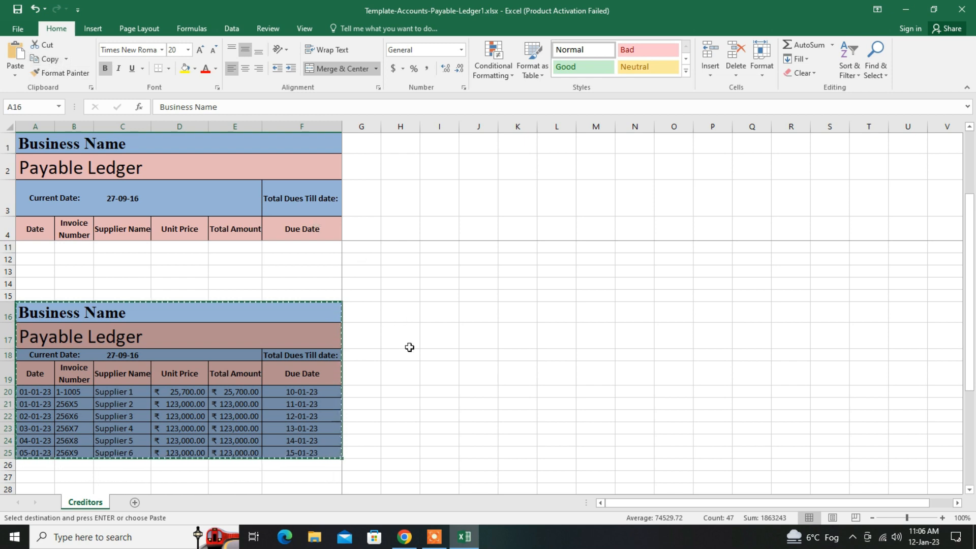
{"action": "left_click", "coordinate": [483, 336]}
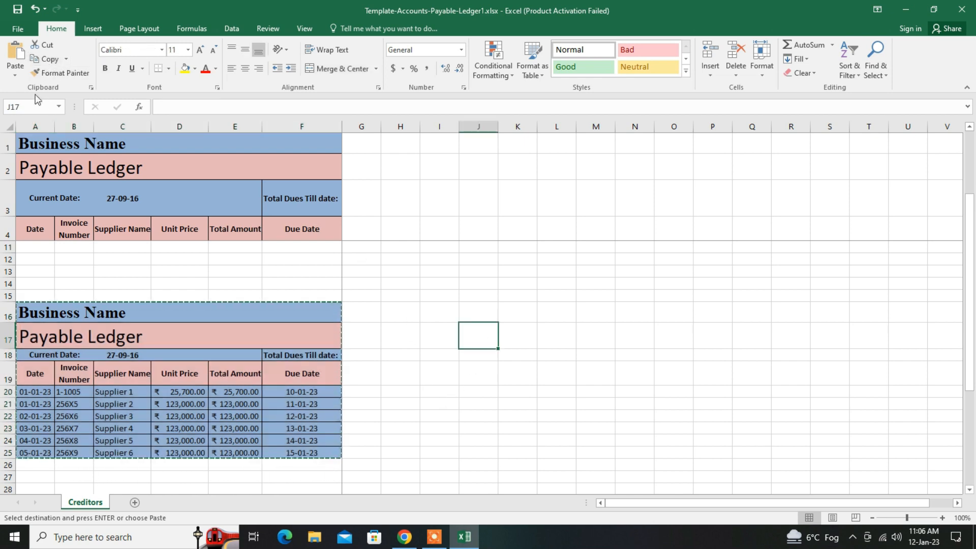
{"action": "left_click", "coordinate": [15, 74]}
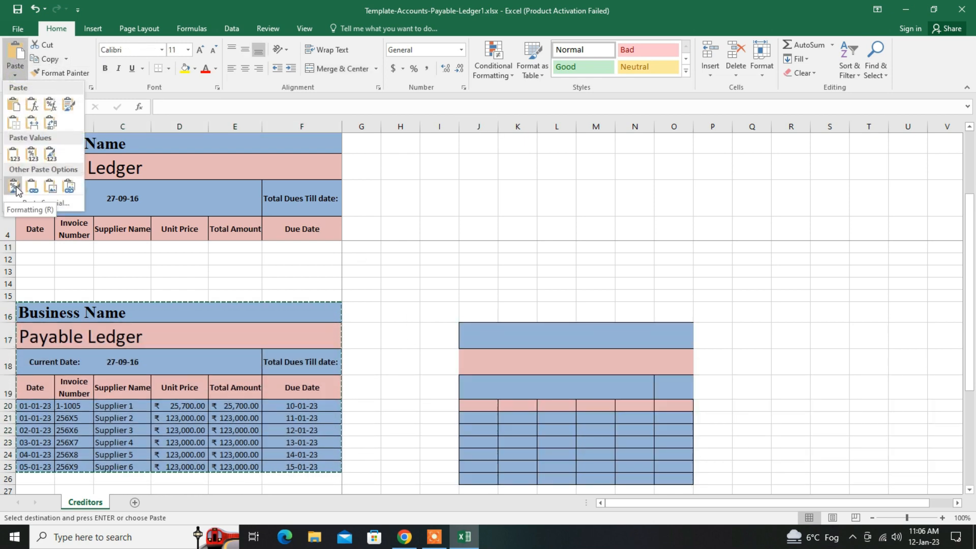
{"action": "left_click", "coordinate": [15, 187]}
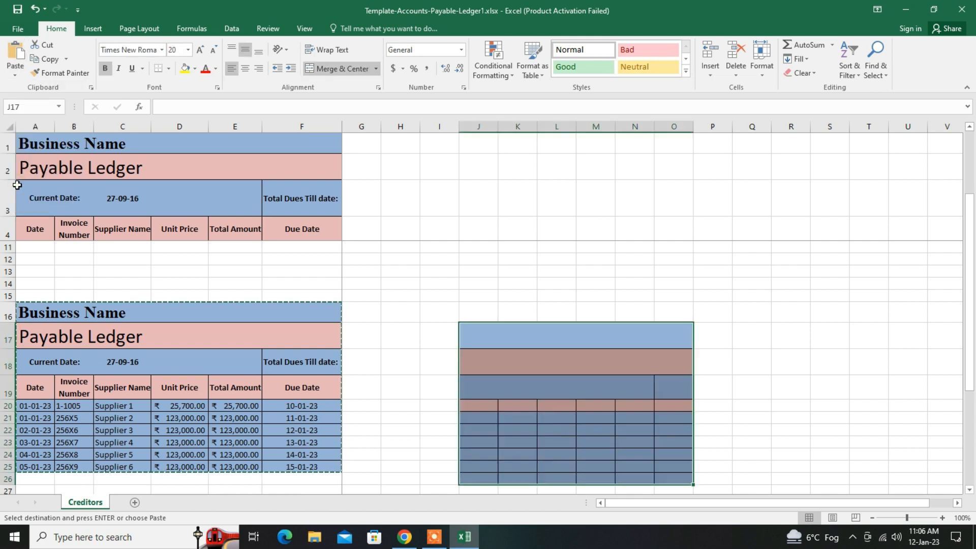
{"action": "scroll", "coordinate": [514, 353], "scroll_direction": "down", "scroll_amount": 1}
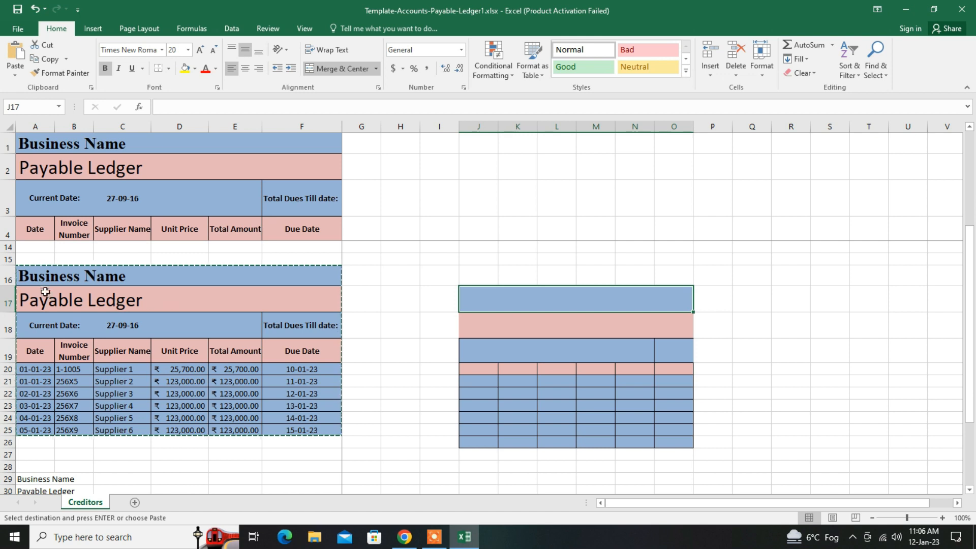
{"action": "left_click_drag", "start_coordinate": [55, 277], "coordinate": [217, 429]}
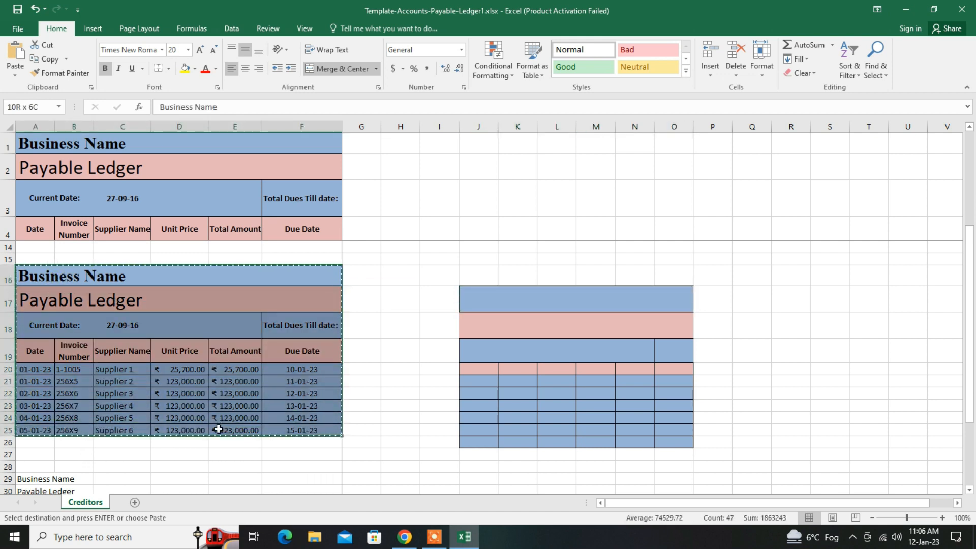
{"action": "left_click", "coordinate": [517, 393]}
{"action": "scroll", "coordinate": [610, 411], "scroll_direction": "up", "scroll_amount": 1}
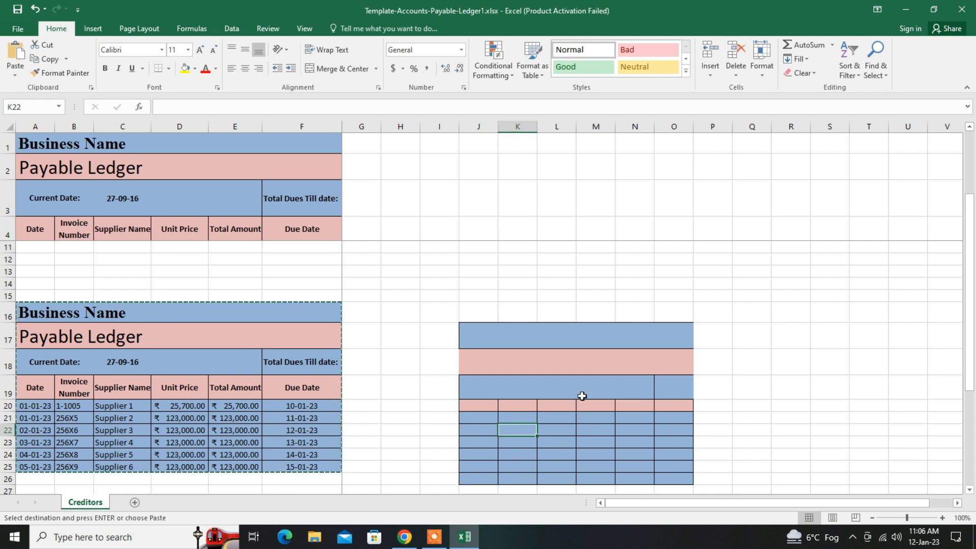
{"action": "left_click", "coordinate": [526, 338]}
{"action": "left_click_drag", "start_coordinate": [526, 338], "coordinate": [549, 483]}
{"action": "left_click", "coordinate": [556, 453]}
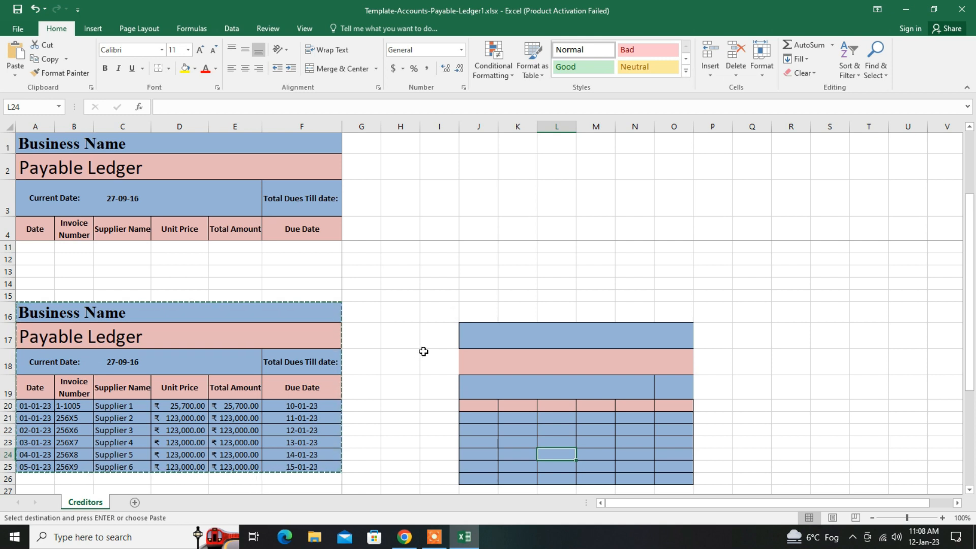
- Copy the unit prices in D20:D25 and add them to the total amounts from E20 using Paste Special's Add operation
{"action": "left_click", "coordinate": [183, 407]}
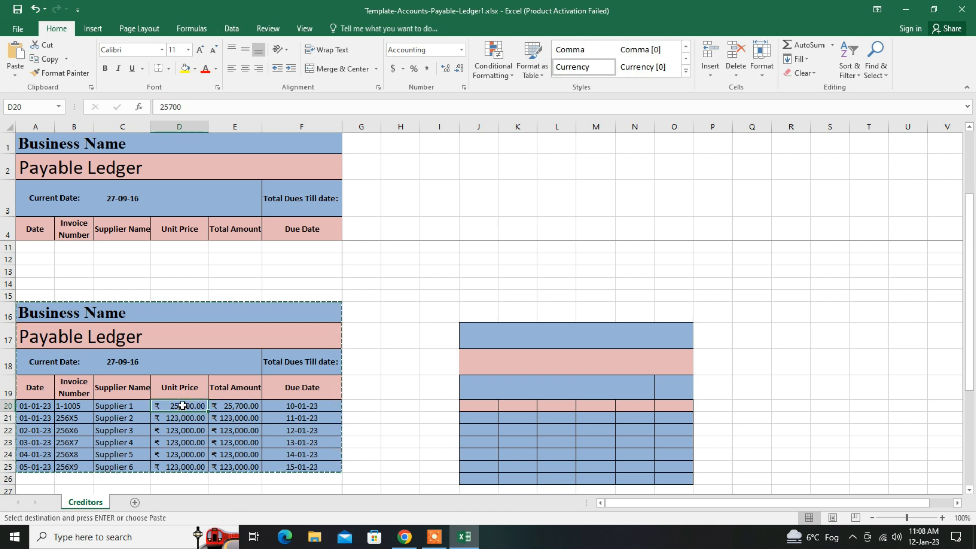
{"action": "left_click_drag", "start_coordinate": [188, 405], "coordinate": [189, 466]}
{"action": "left_click_drag", "start_coordinate": [233, 405], "coordinate": [237, 467]}
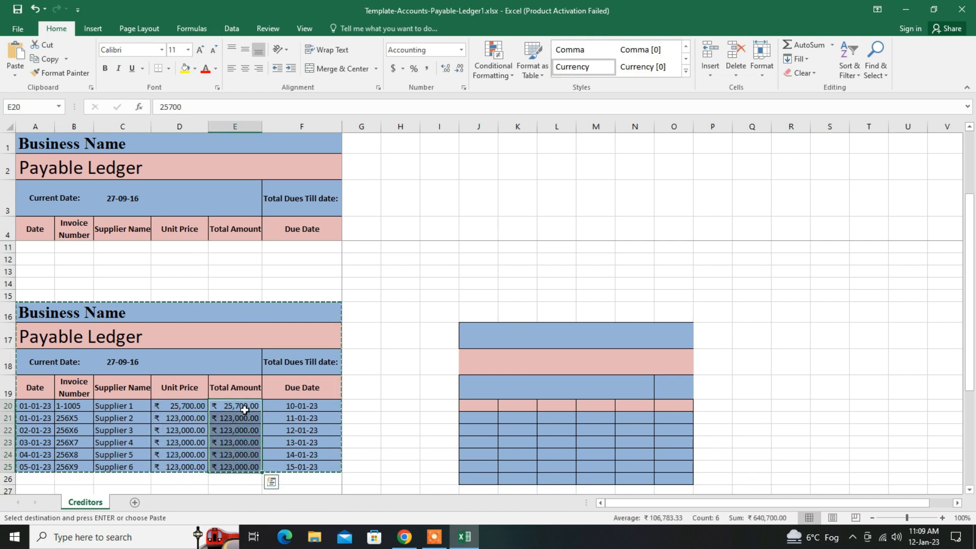
{"action": "left_click_drag", "start_coordinate": [244, 410], "coordinate": [239, 472]}
{"action": "left_click_drag", "start_coordinate": [188, 405], "coordinate": [195, 466]}
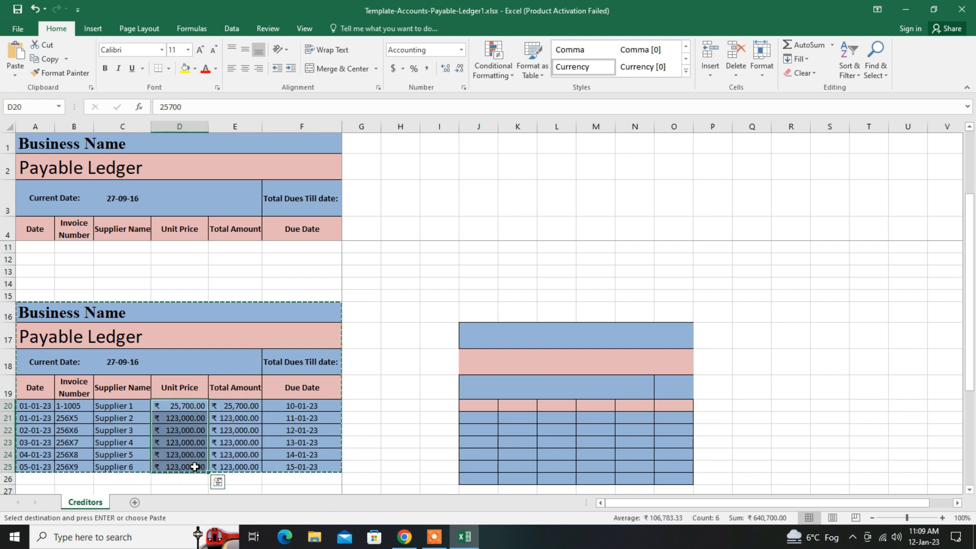
{"action": "left_click", "coordinate": [45, 57]}
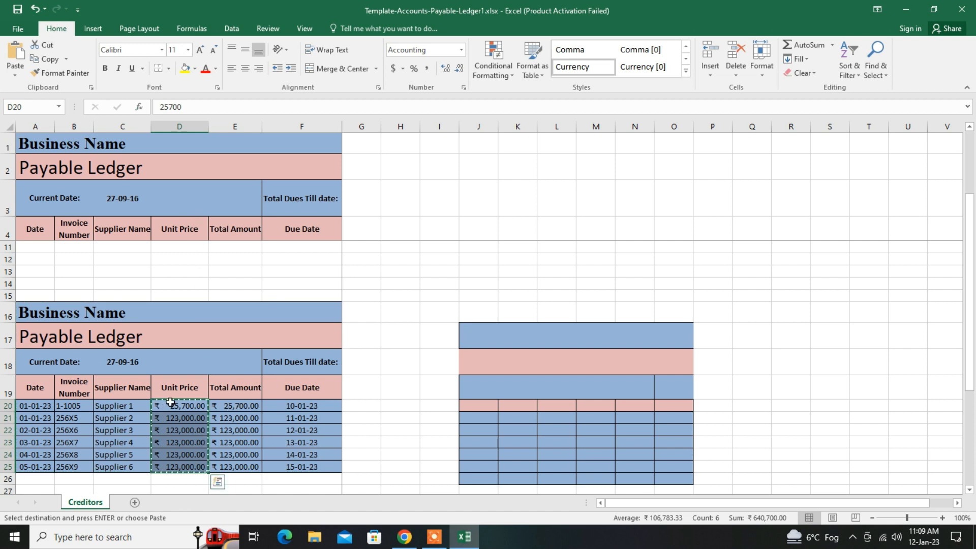
{"action": "left_click", "coordinate": [237, 406]}
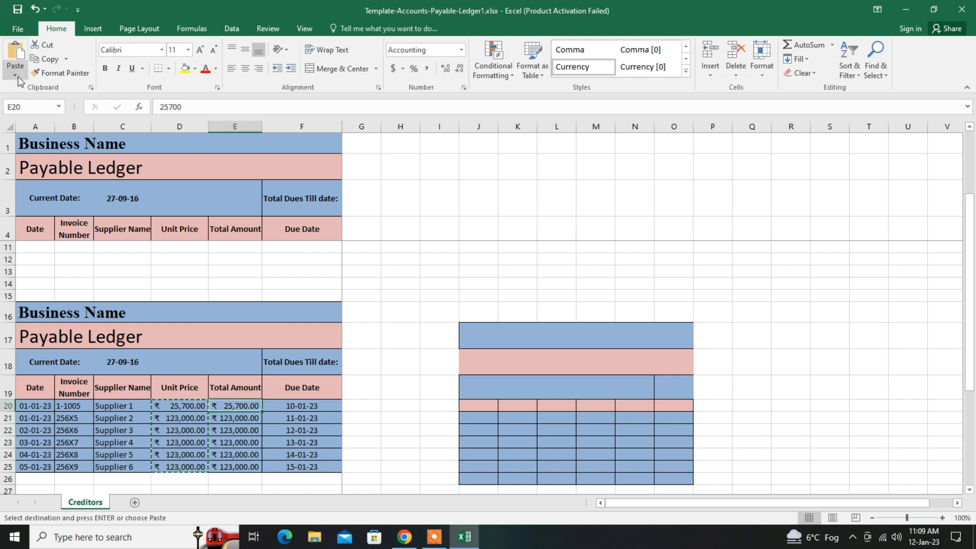
{"action": "left_click", "coordinate": [16, 76]}
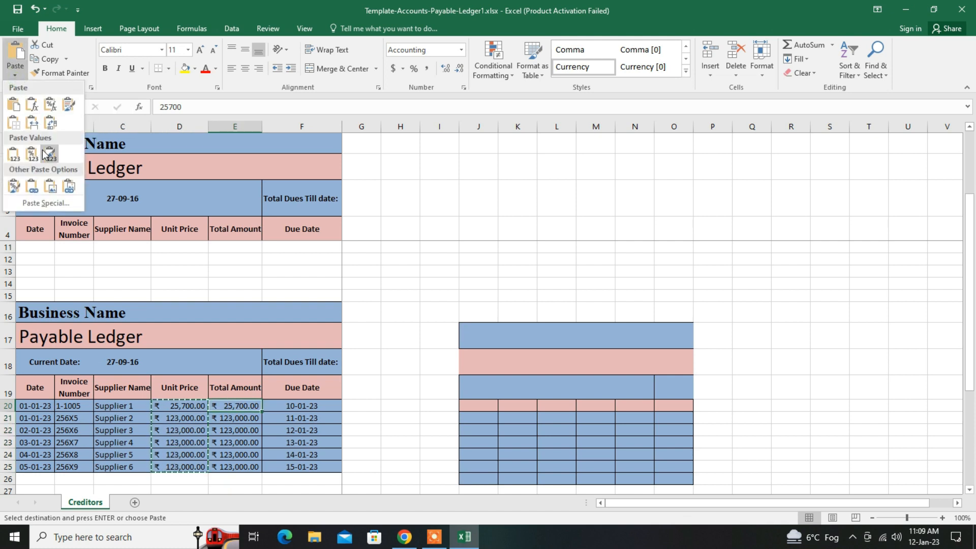
{"action": "left_click", "coordinate": [46, 203]}
{"action": "left_click", "coordinate": [417, 278]}
{"action": "left_click", "coordinate": [560, 331]}
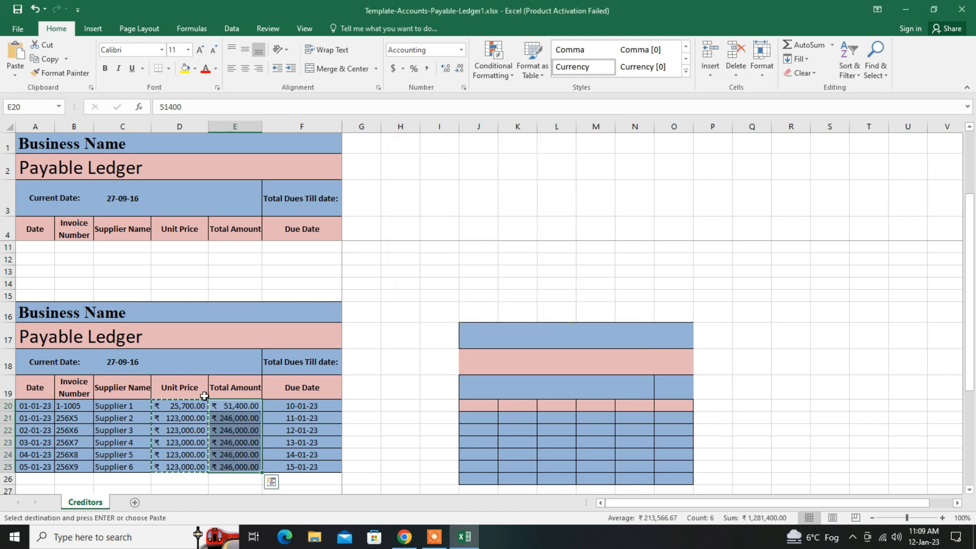
{"action": "left_click_drag", "start_coordinate": [196, 406], "coordinate": [248, 453]}
{"action": "left_click", "coordinate": [357, 429]}
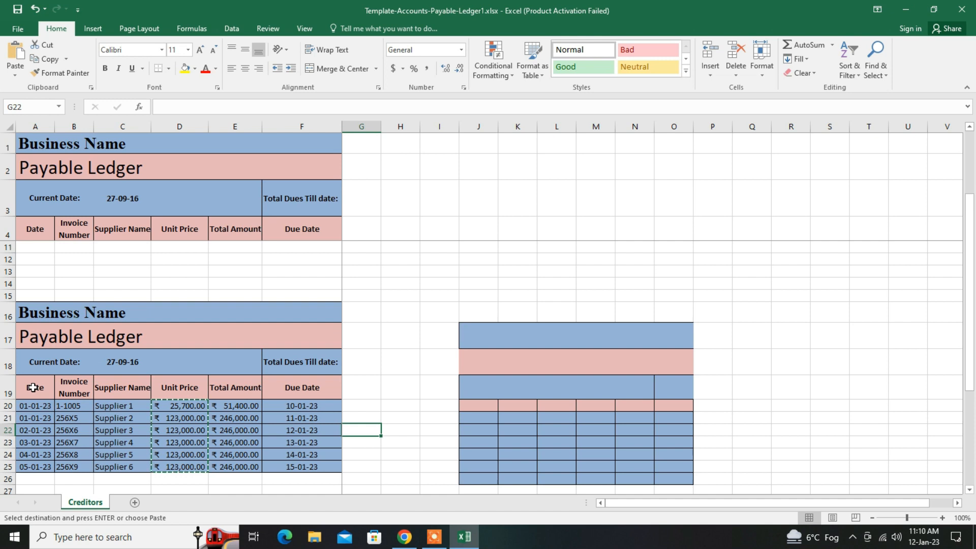
- Copy the ledger table A19:F25 and paste it transposed starting at cell Q17 with Paste Special
{"action": "left_click_drag", "start_coordinate": [35, 389], "coordinate": [319, 466]}
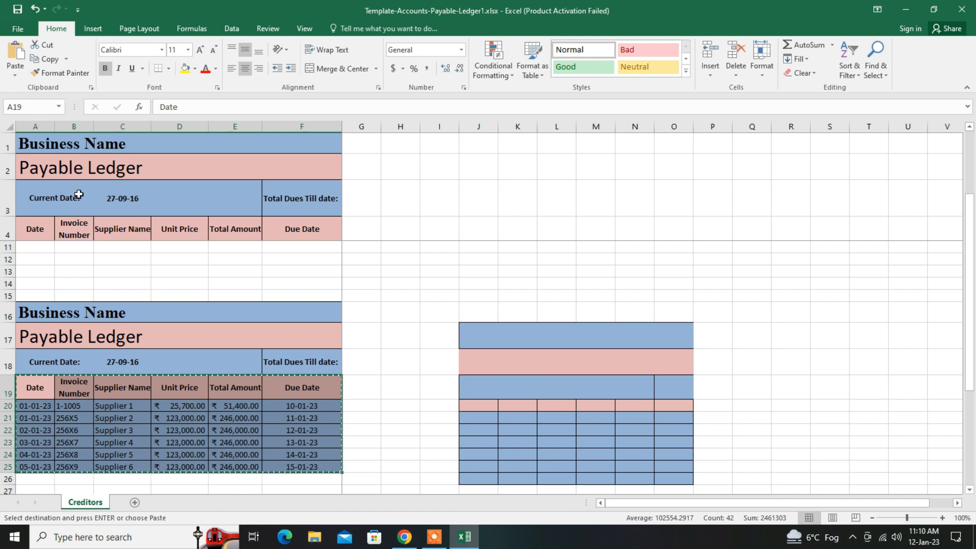
{"action": "left_click", "coordinate": [15, 70]}
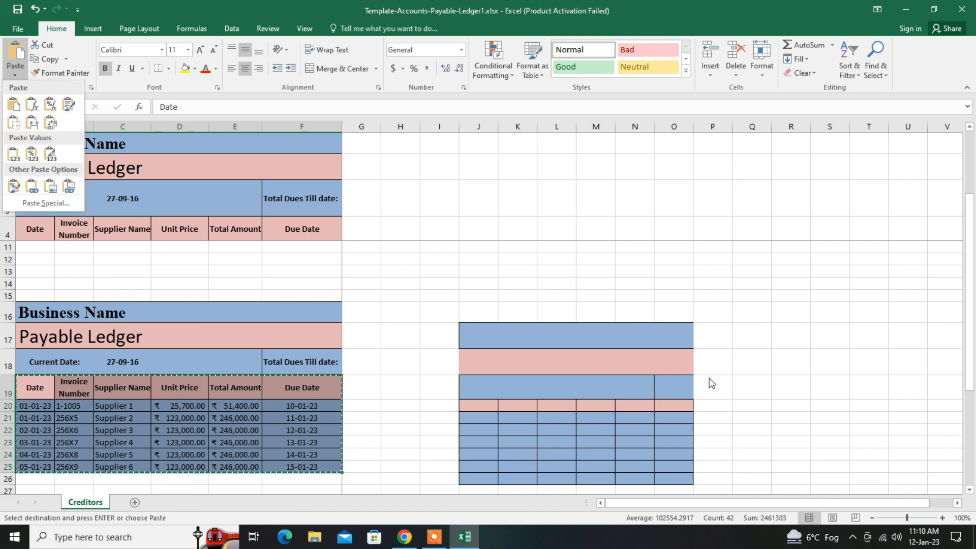
{"action": "left_click", "coordinate": [738, 341]}
{"action": "left_click", "coordinate": [741, 331]}
{"action": "left_click", "coordinate": [15, 69]}
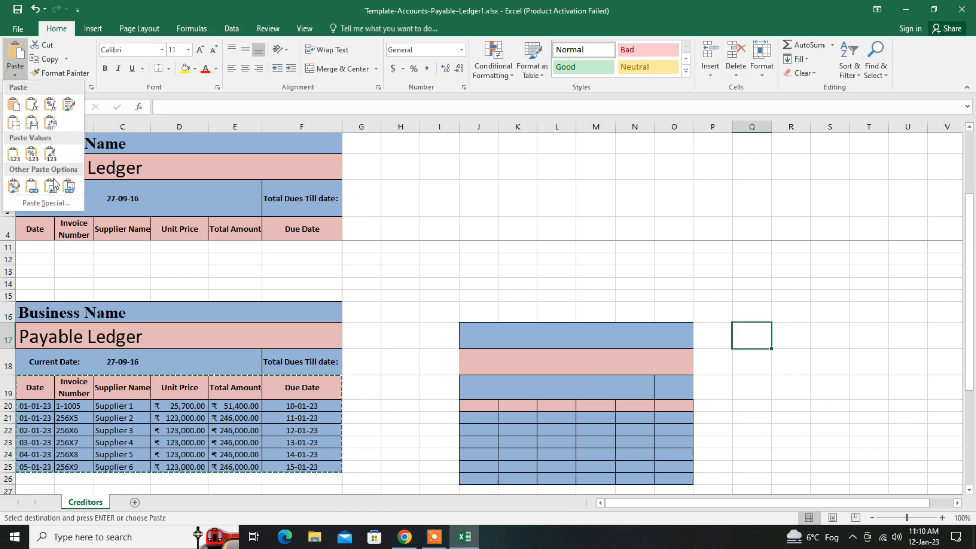
{"action": "left_click", "coordinate": [49, 202]}
{"action": "left_click", "coordinate": [532, 311]}
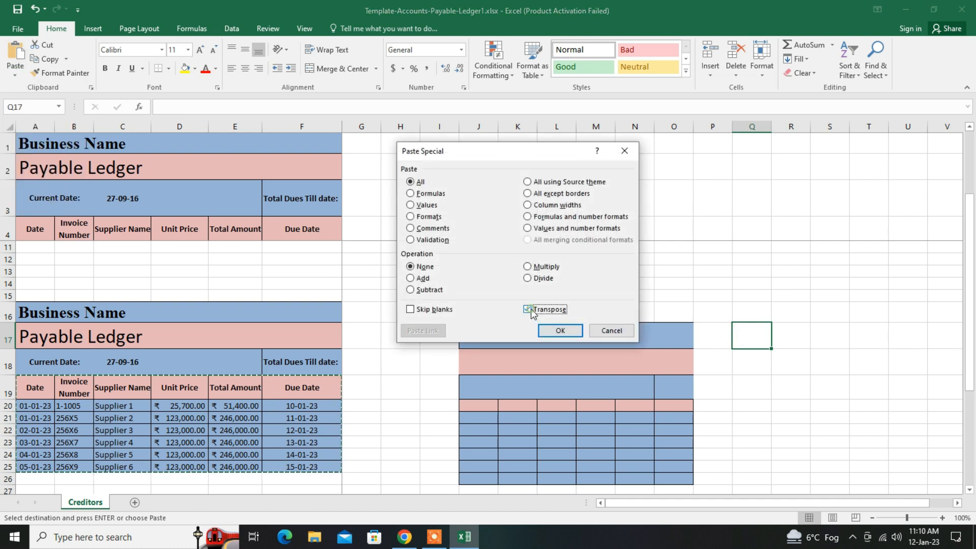
{"action": "left_click", "coordinate": [560, 331]}
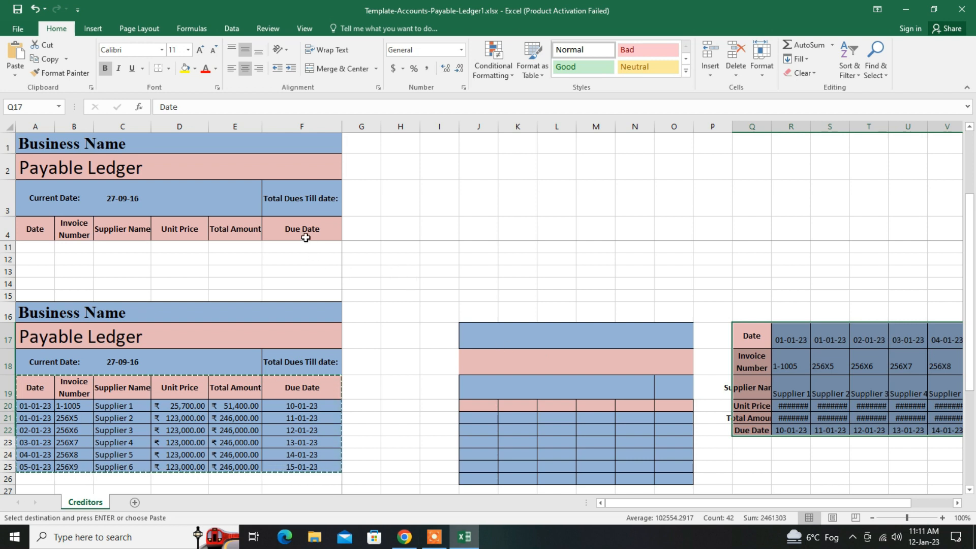
- Enter a sample first name in cell H11 and fill it down through H22
{"action": "left_click", "coordinate": [388, 249]}
{"action": "type", "text": "chr"}
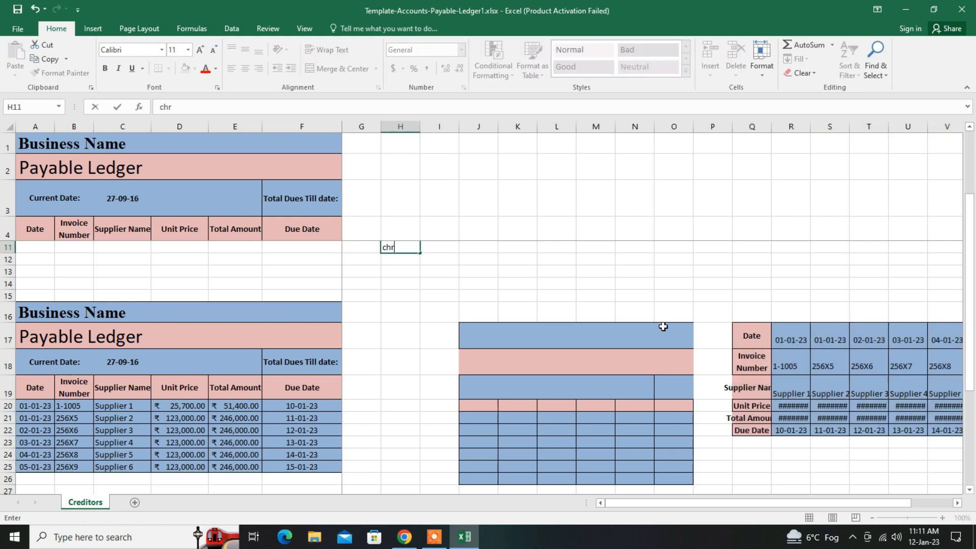
{"action": "left_click", "coordinate": [516, 259]}
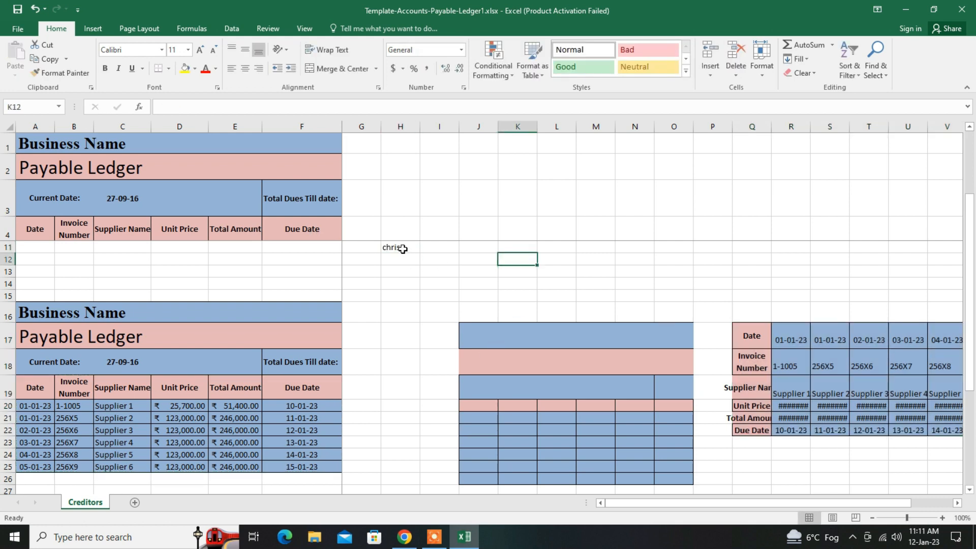
{"action": "left_click", "coordinate": [399, 247]}
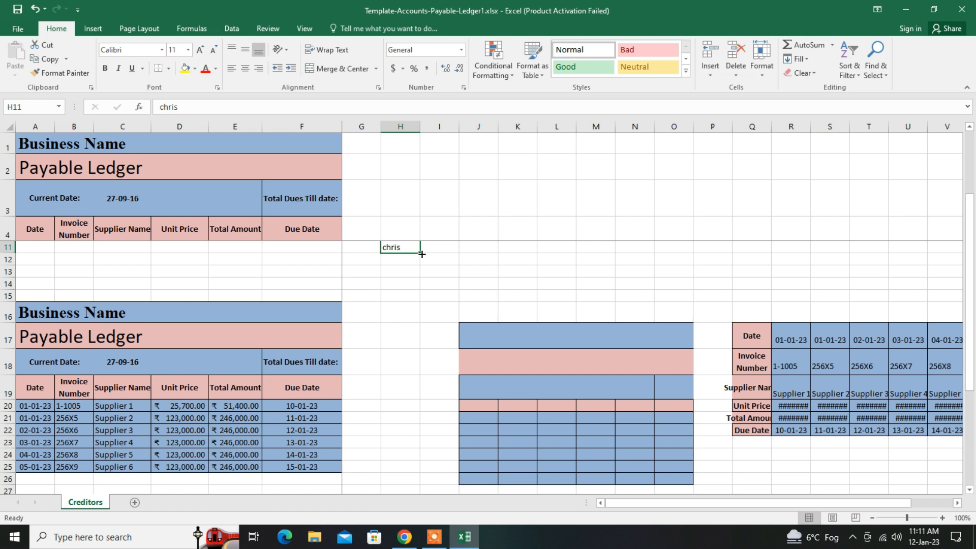
{"action": "left_click_drag", "start_coordinate": [421, 254], "coordinate": [428, 427]}
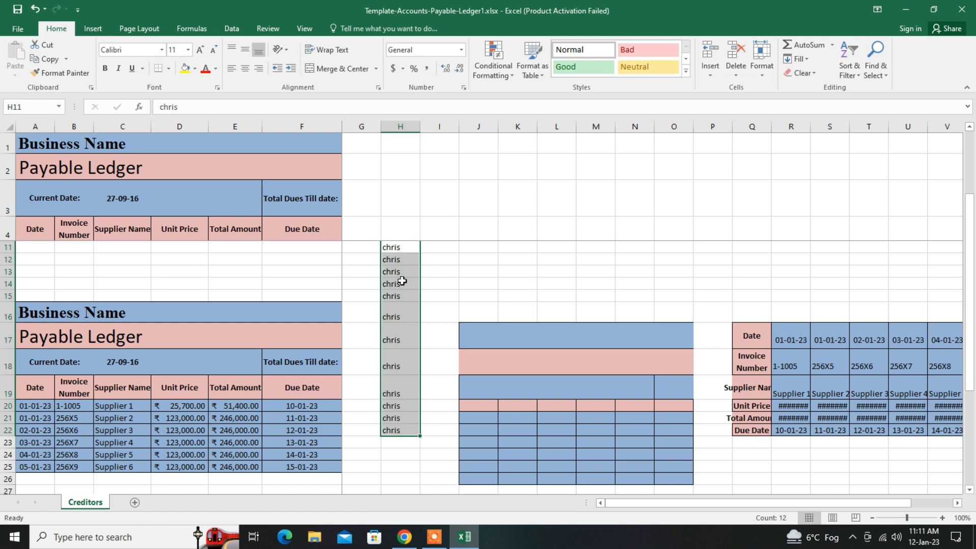
{"action": "left_click", "coordinate": [401, 247]}
{"action": "left_click_drag", "start_coordinate": [403, 259], "coordinate": [429, 427]}
{"action": "left_click", "coordinate": [439, 247]}
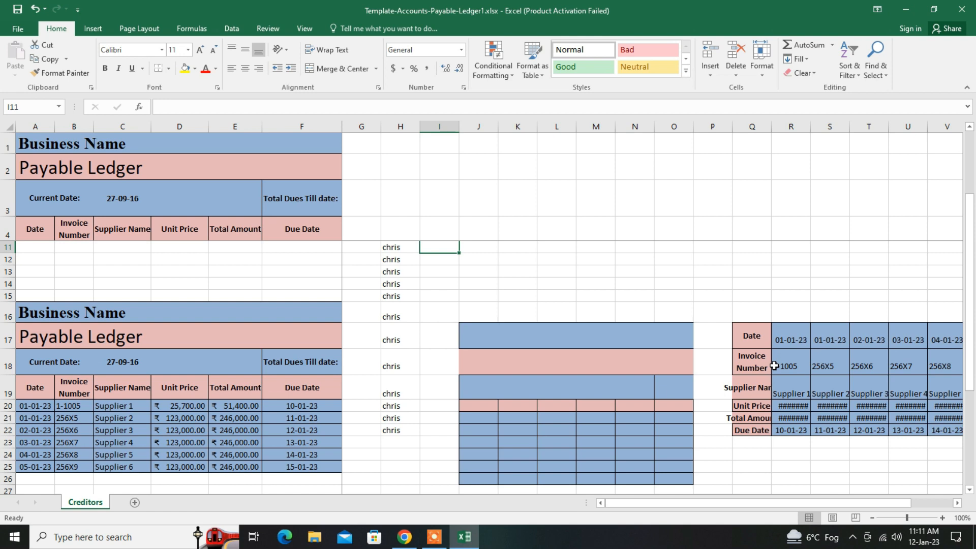
- Enter Sun in cell I11 and Mon in I12, and fill the weekday series down to I20
{"action": "type", "text": "Sun"}
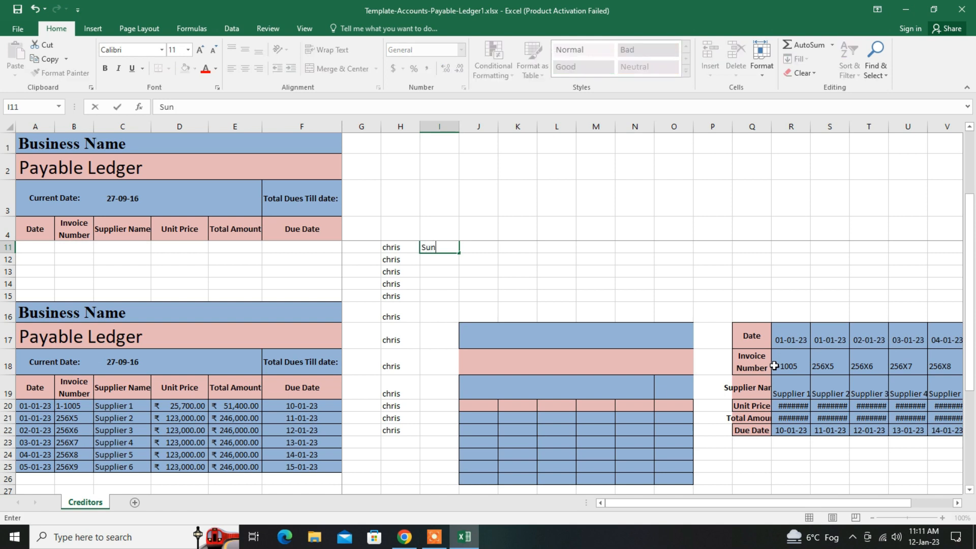
{"action": "key", "text": "Return"}
{"action": "type", "text": "M"}
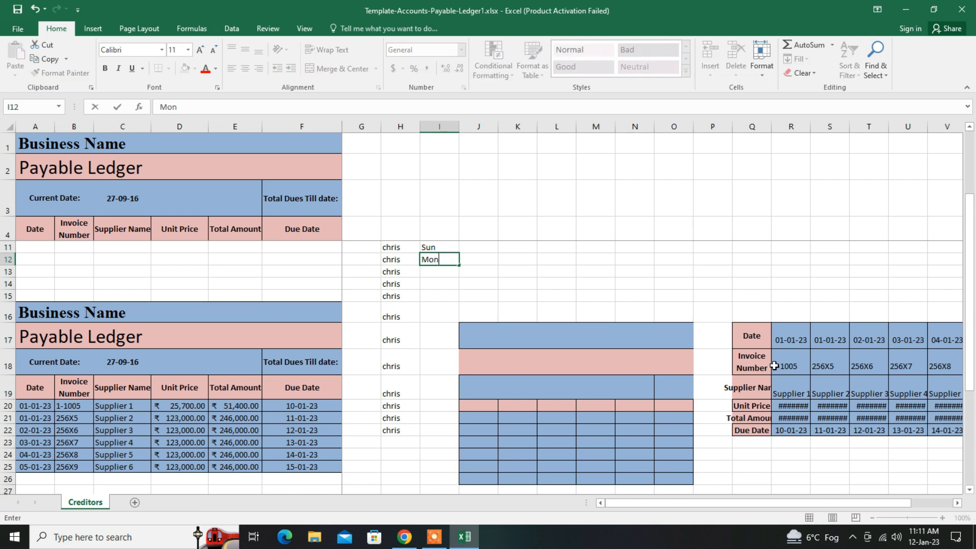
{"action": "type", "text": "on"}
{"action": "left_click", "coordinate": [514, 285]}
{"action": "left_click", "coordinate": [445, 262]}
{"action": "left_click_drag", "start_coordinate": [466, 266], "coordinate": [448, 406]}
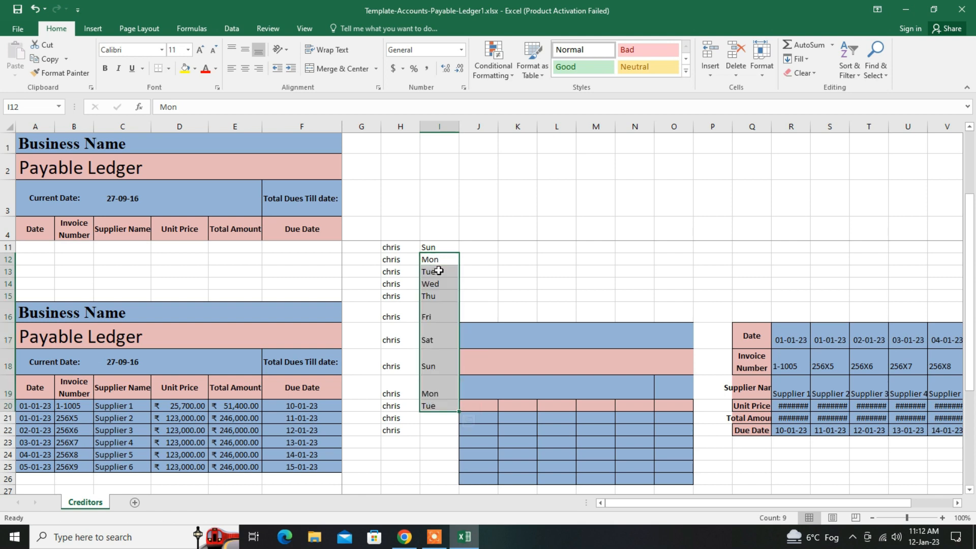
{"action": "left_click", "coordinate": [440, 260]}
{"action": "left_click_drag", "start_coordinate": [441, 272], "coordinate": [429, 420]}
{"action": "left_click", "coordinate": [430, 420]}
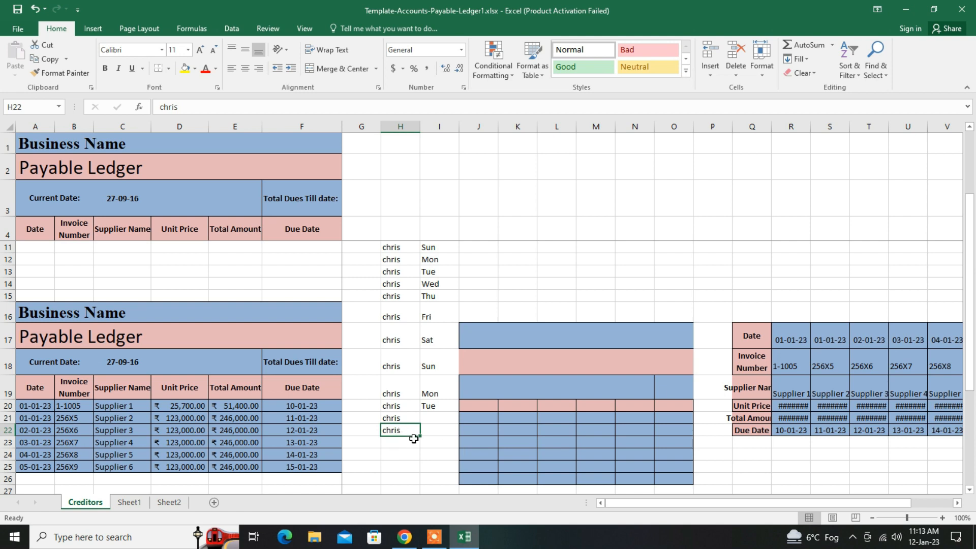
- Copy the first name in cell H22 and paste it into A1 of Sheet1 and Sheet2 at once by grouping both sheets
{"action": "key", "text": "ctrl+c"}
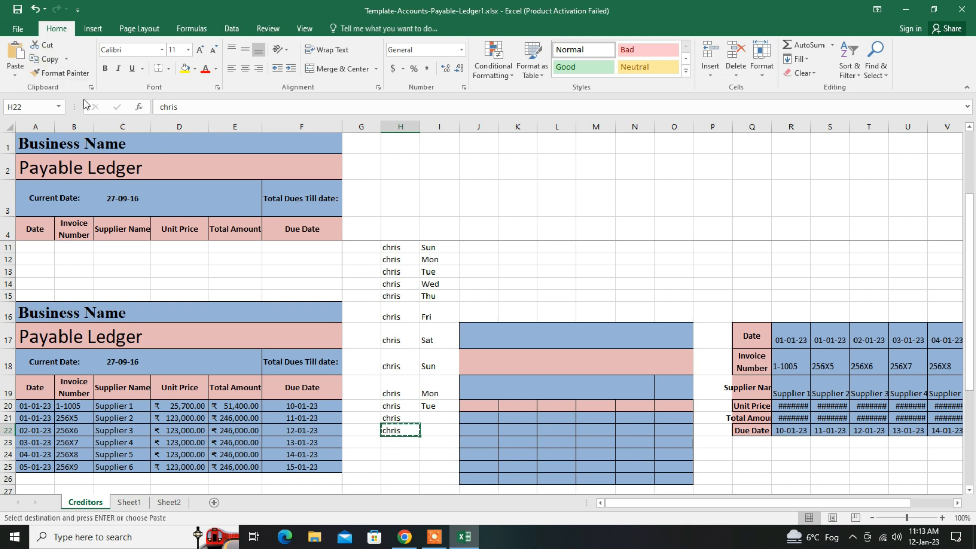
{"action": "left_click", "coordinate": [130, 505]}
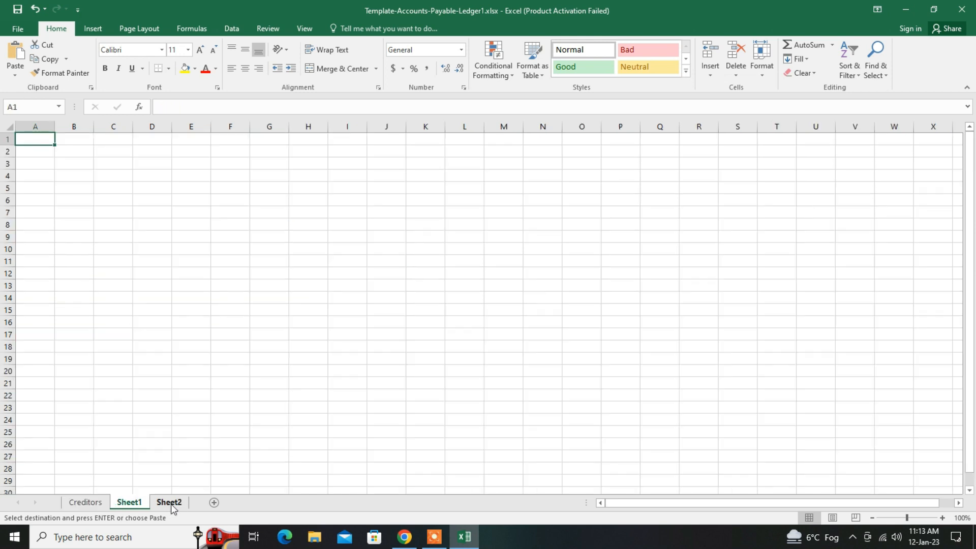
{"action": "left_click", "coordinate": [171, 504], "text": "ctrl"}
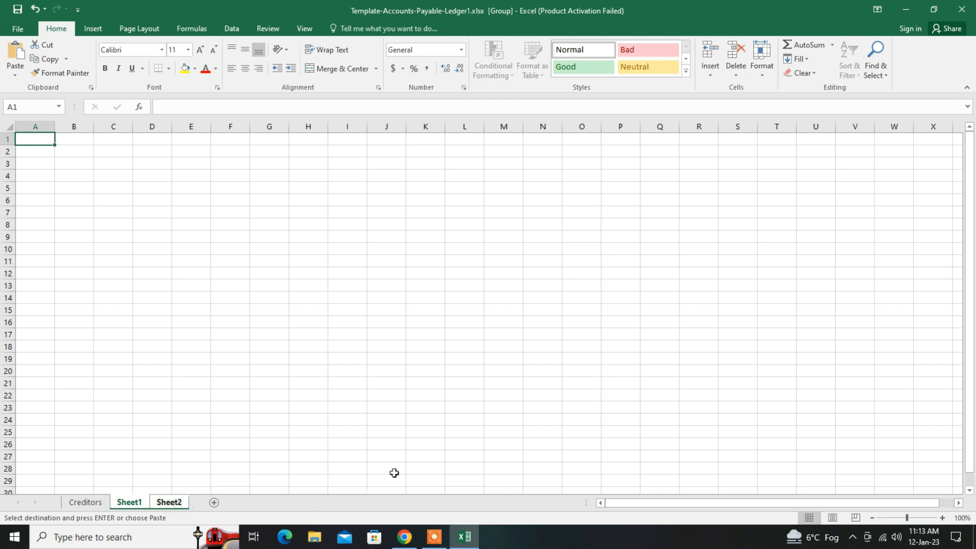
{"action": "left_click", "coordinate": [15, 65]}
{"action": "left_click", "coordinate": [13, 104]}
- Ungroup the sheets, check cell A1 on Sheet1 and Sheet2, and return to the Creditors sheet
{"action": "left_click", "coordinate": [172, 502], "text": "ctrl"}
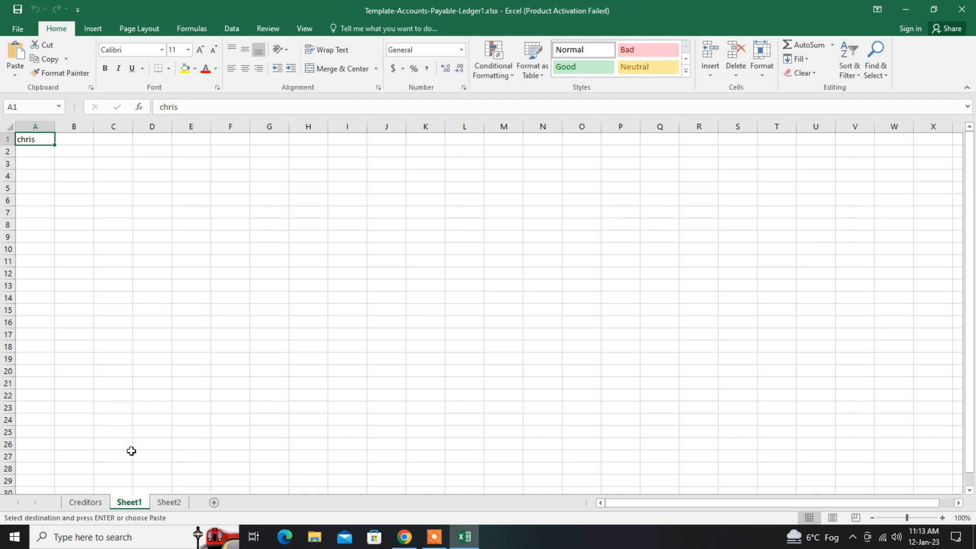
{"action": "left_click", "coordinate": [164, 505]}
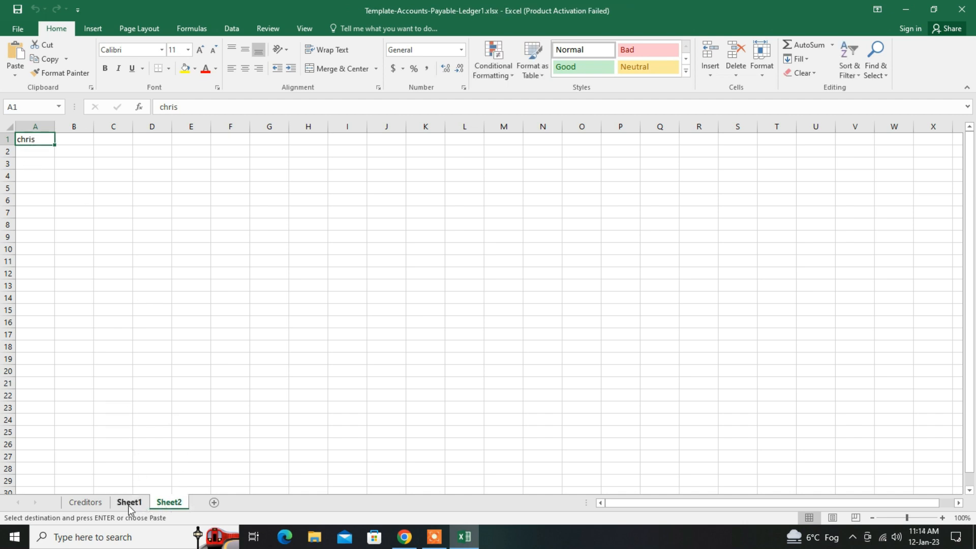
{"action": "left_click", "coordinate": [92, 503]}
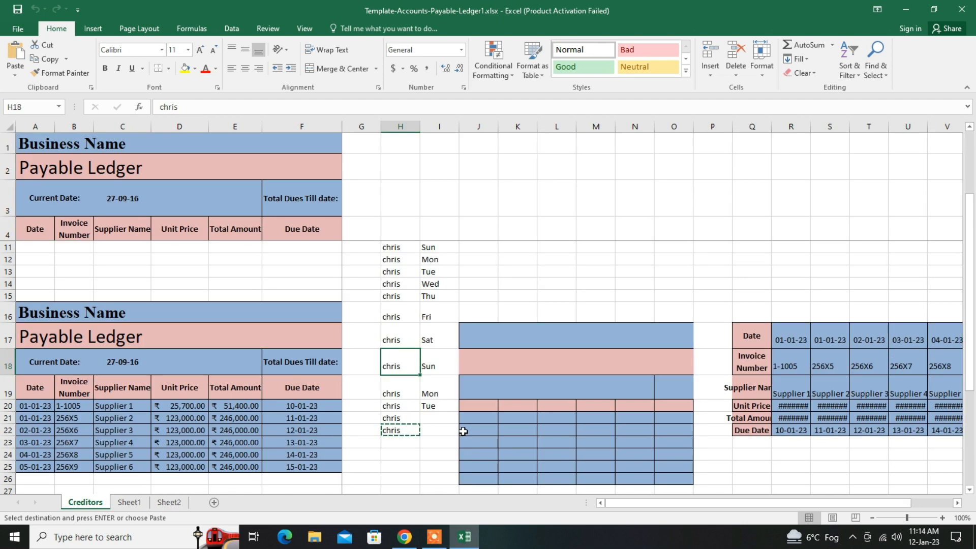